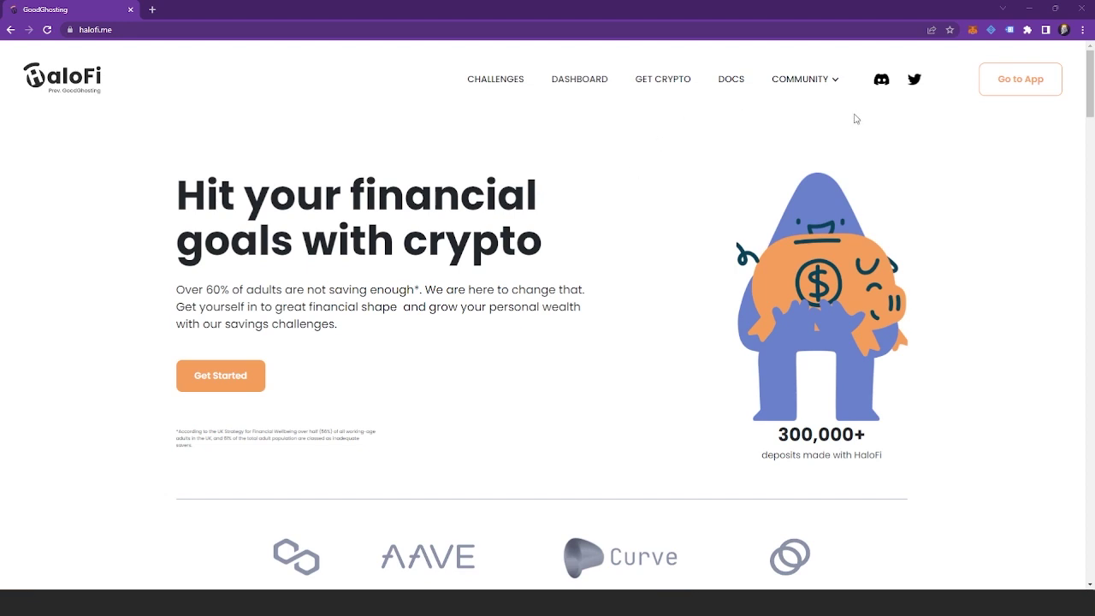
Launch the HaloFi app from its homepage and connect the MetaMask wallet
left_click(1031, 90)
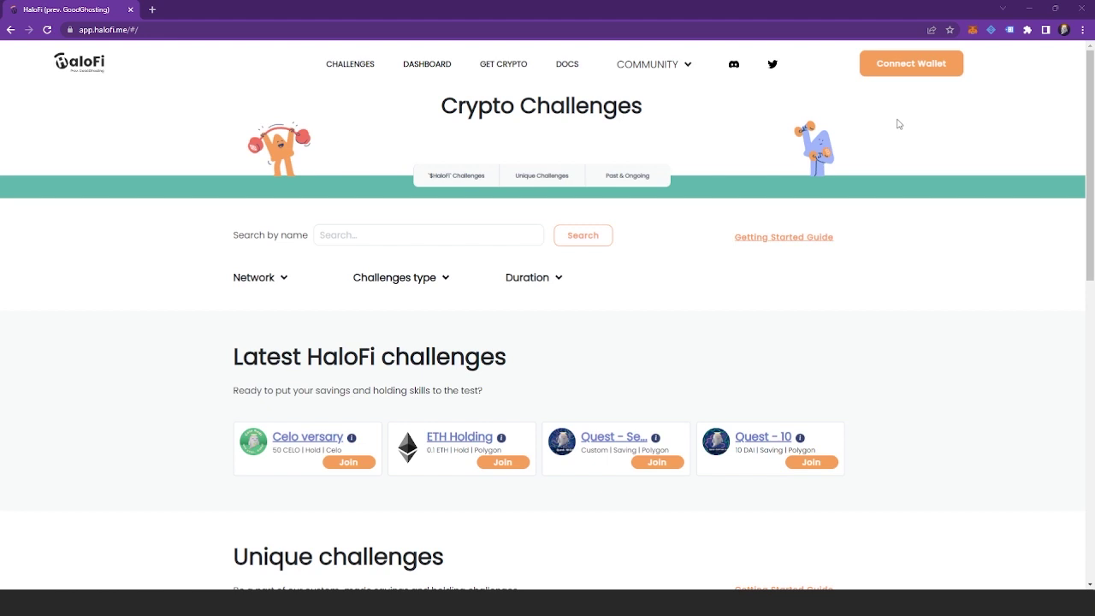
left_click(914, 66)
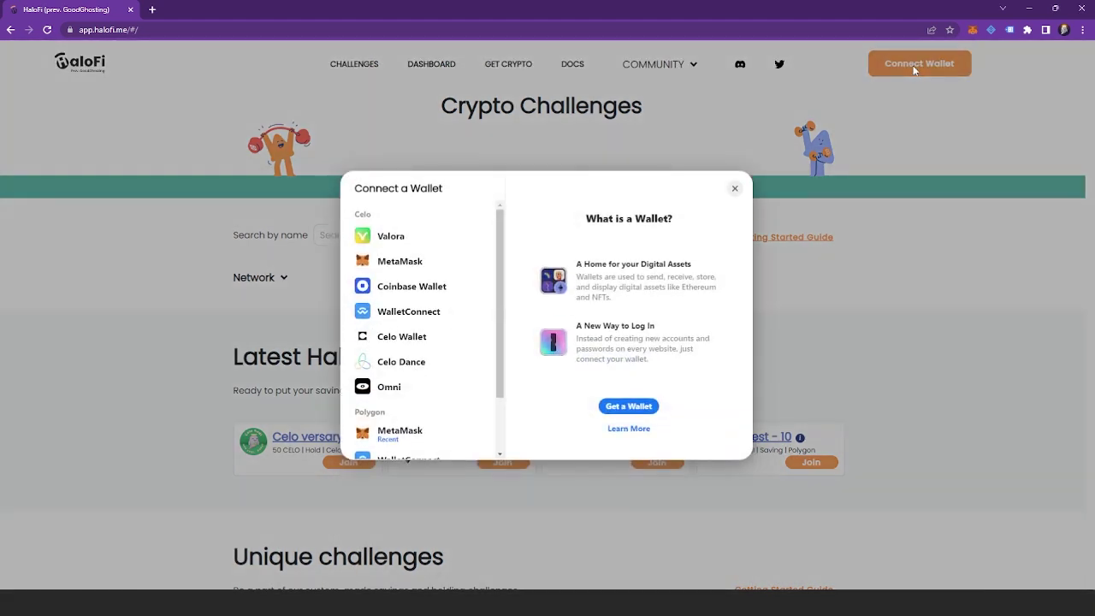
left_click(416, 262)
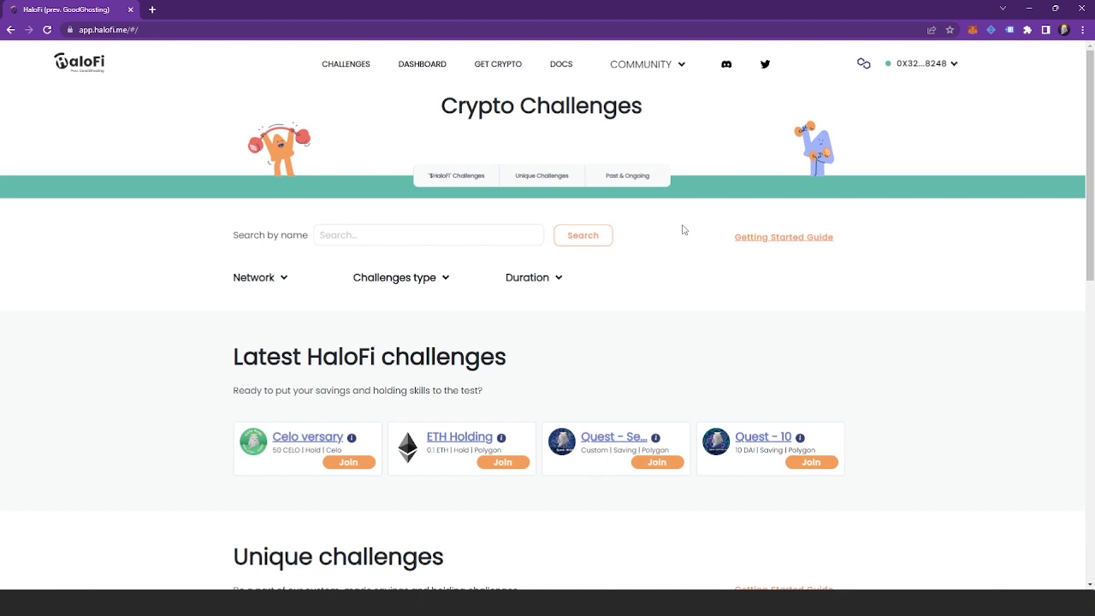
Browse the latest and unique challenges, and open the custom savings Quest on Polygon among the latest HaloFi challenges
scroll(652, 225, "down", 3)
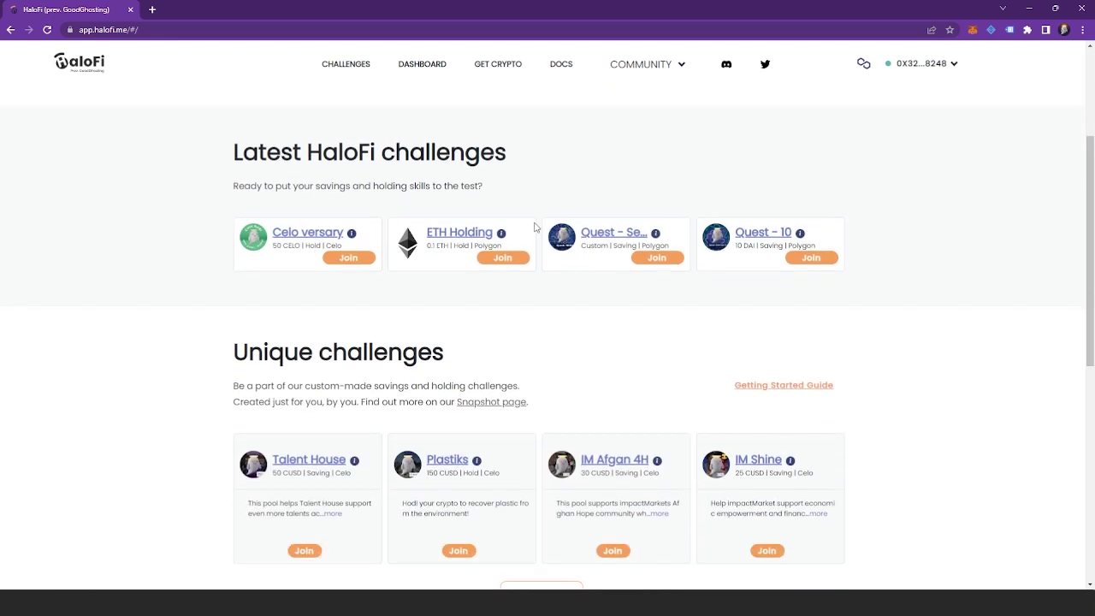
scroll(365, 162, "up", 1)
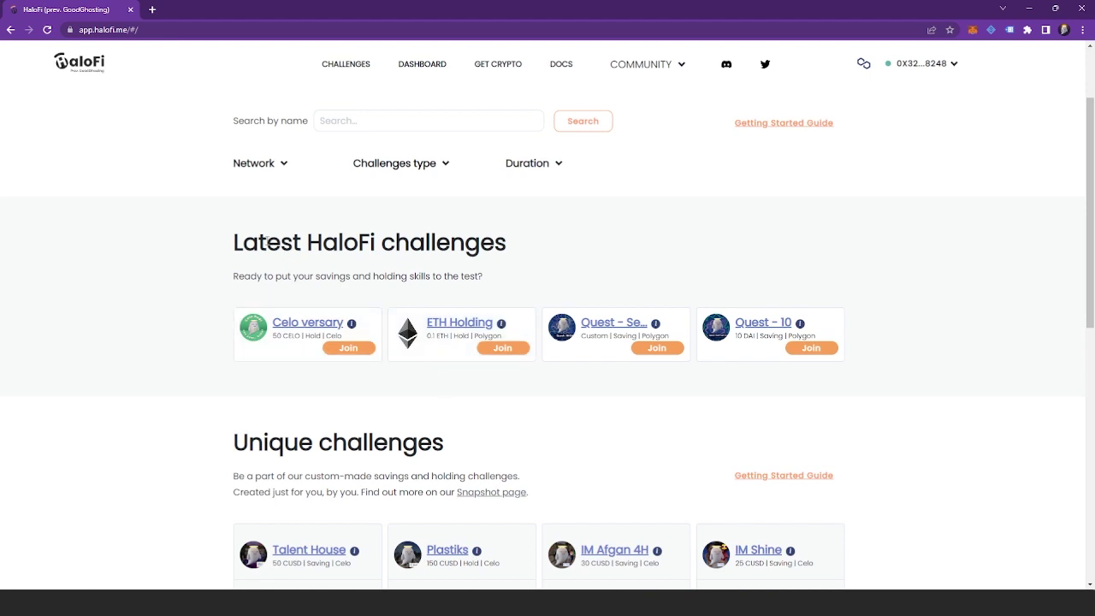
scroll(403, 249, "down", 2)
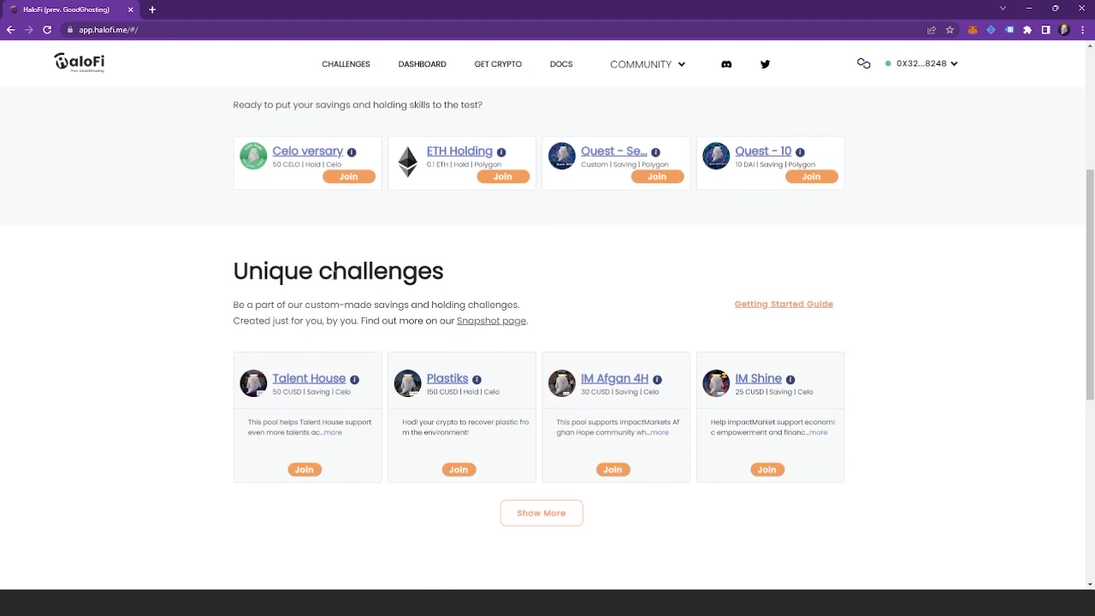
scroll(328, 279, "up", 2)
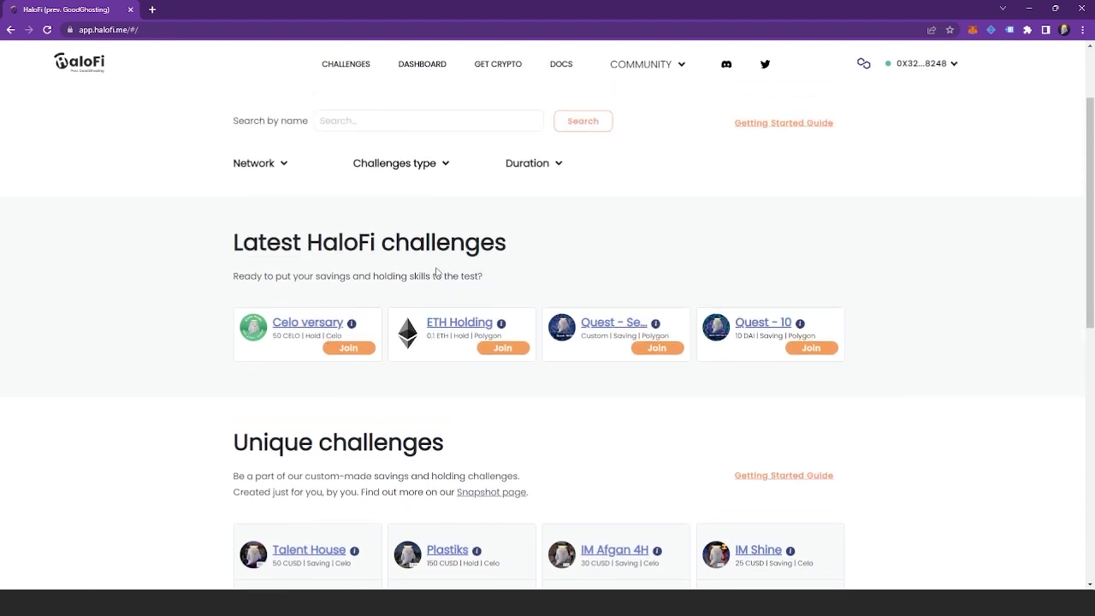
scroll(436, 272, "down", 2)
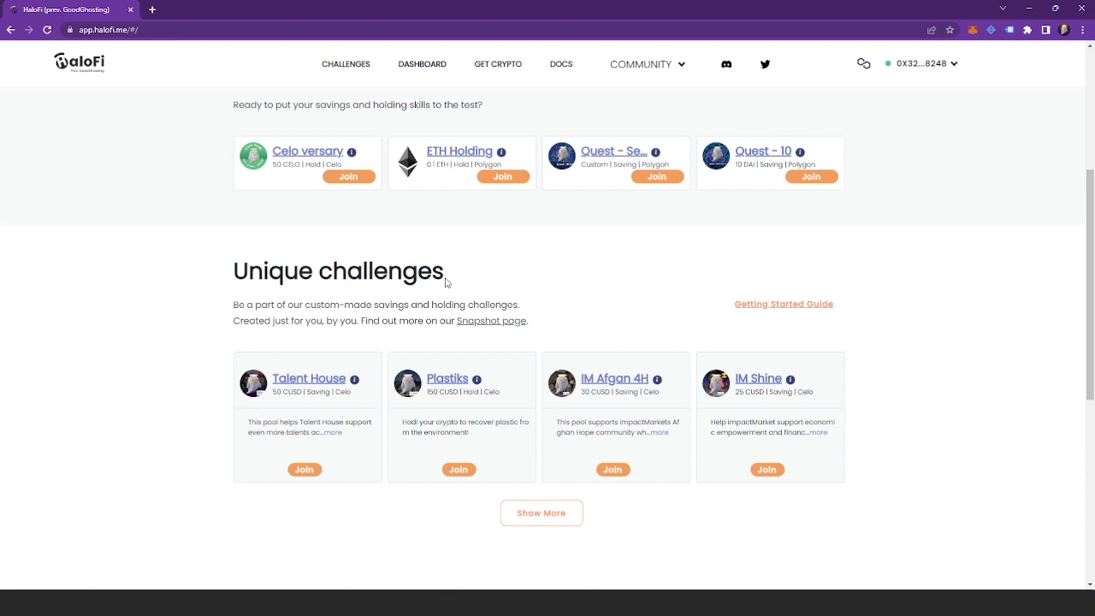
scroll(447, 284, "up", 2)
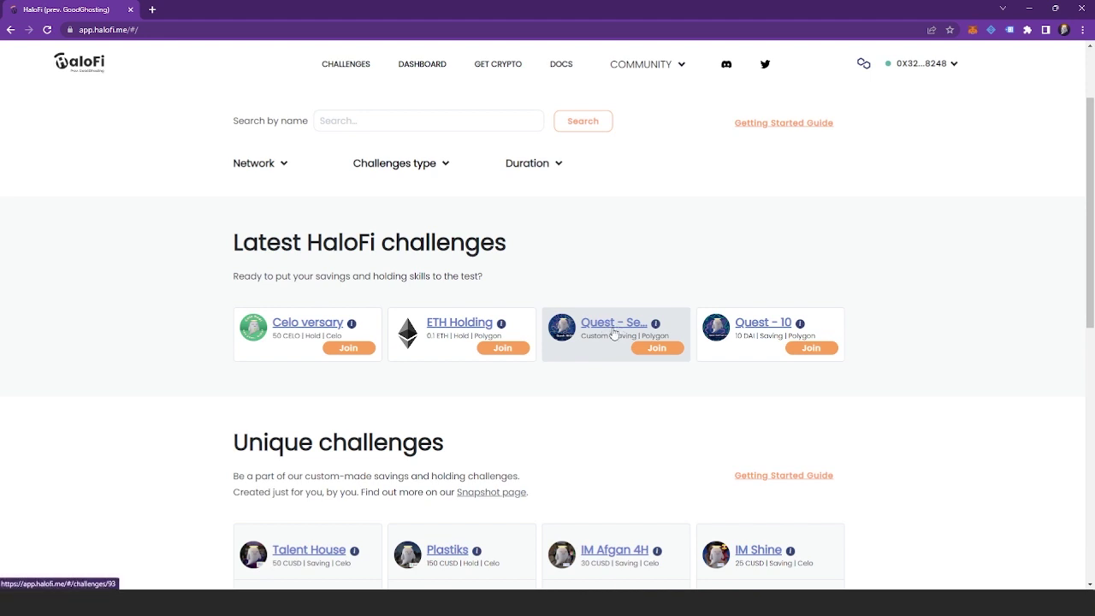
left_click(613, 333)
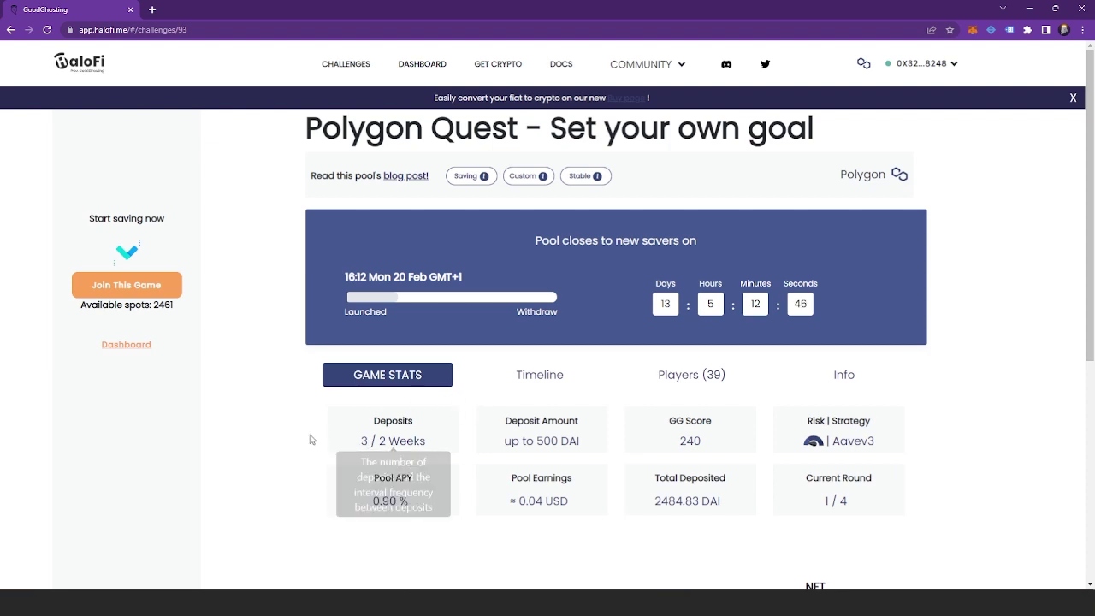
Start joining the Polygon Quest challenge with a deposit amount of 1 DAI per round
mouse_move(391, 440)
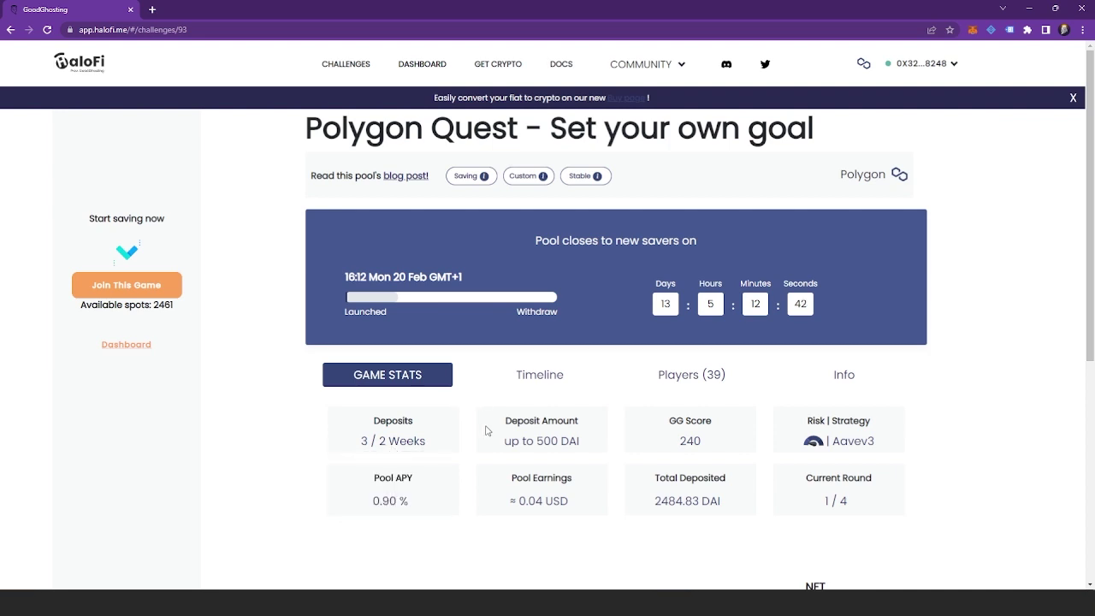
mouse_move(560, 419)
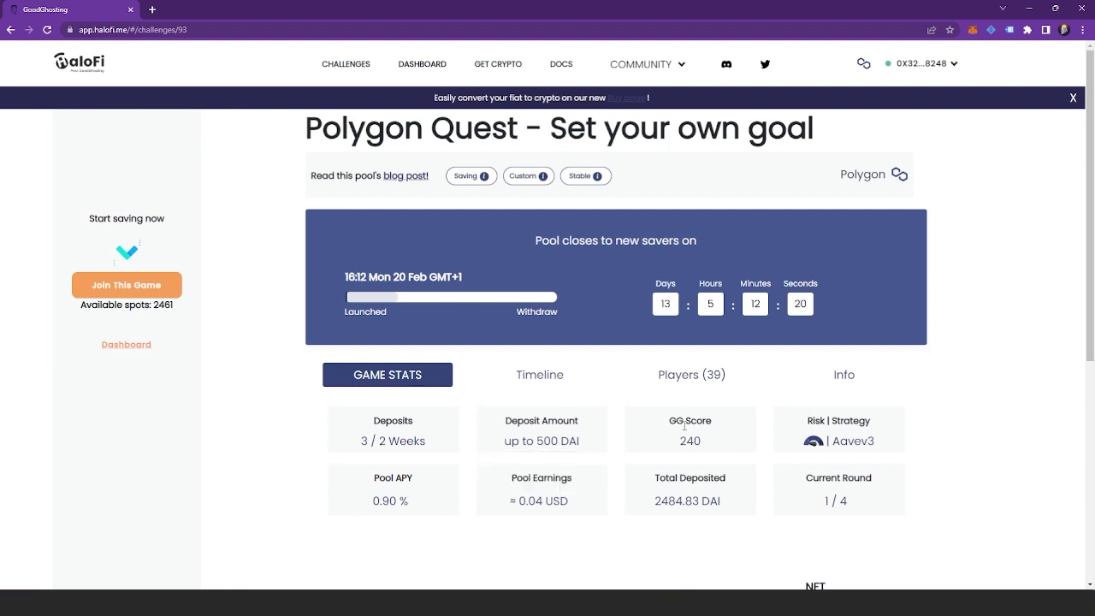
mouse_move(686, 428)
left_click(130, 290)
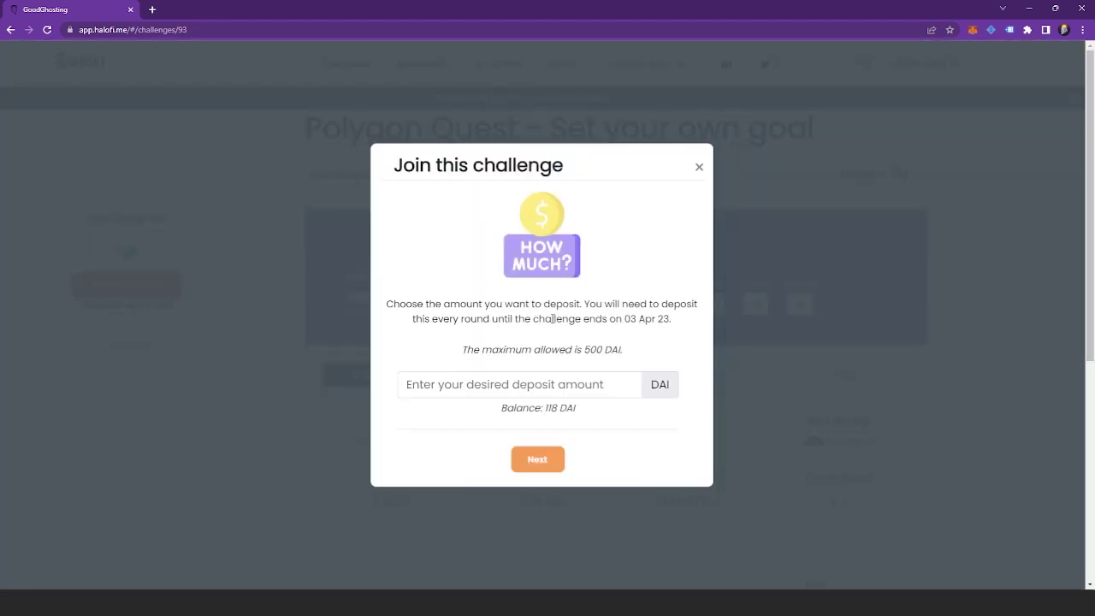
left_click(564, 389)
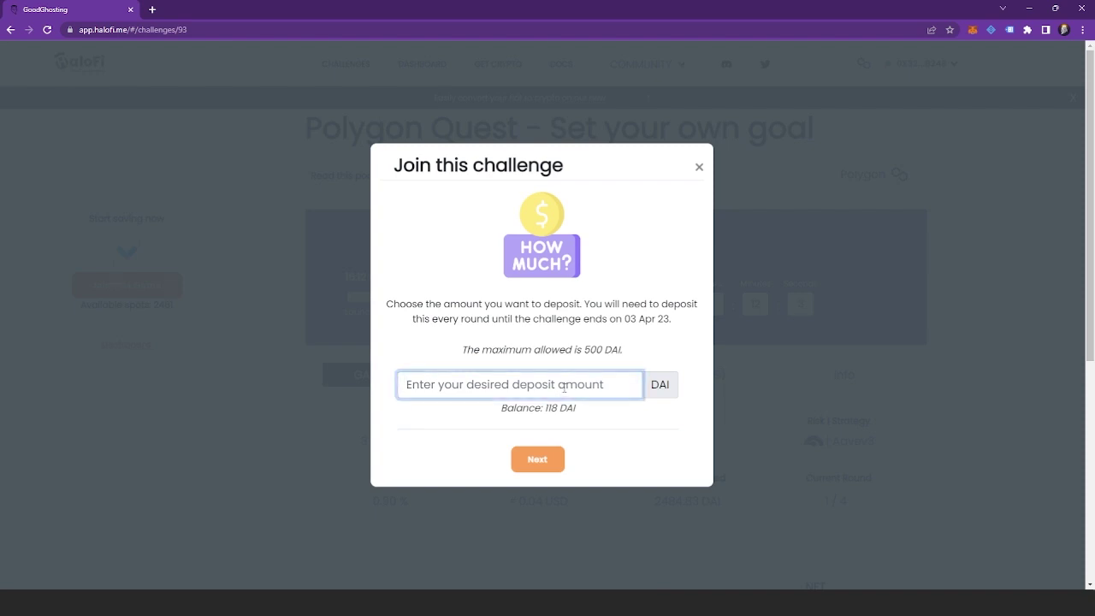
type("1")
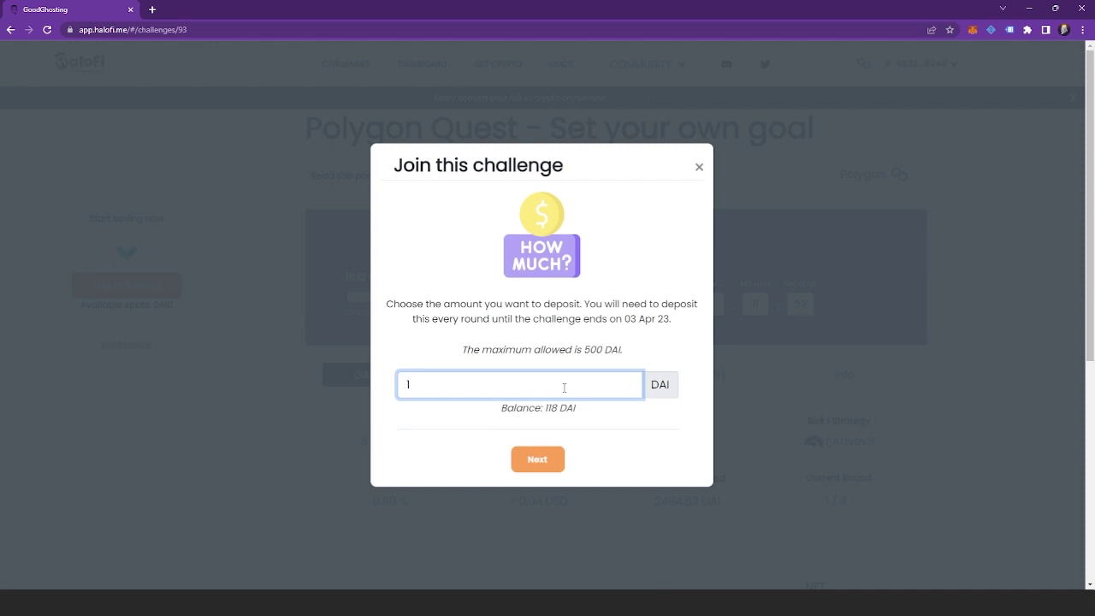
left_click(544, 462)
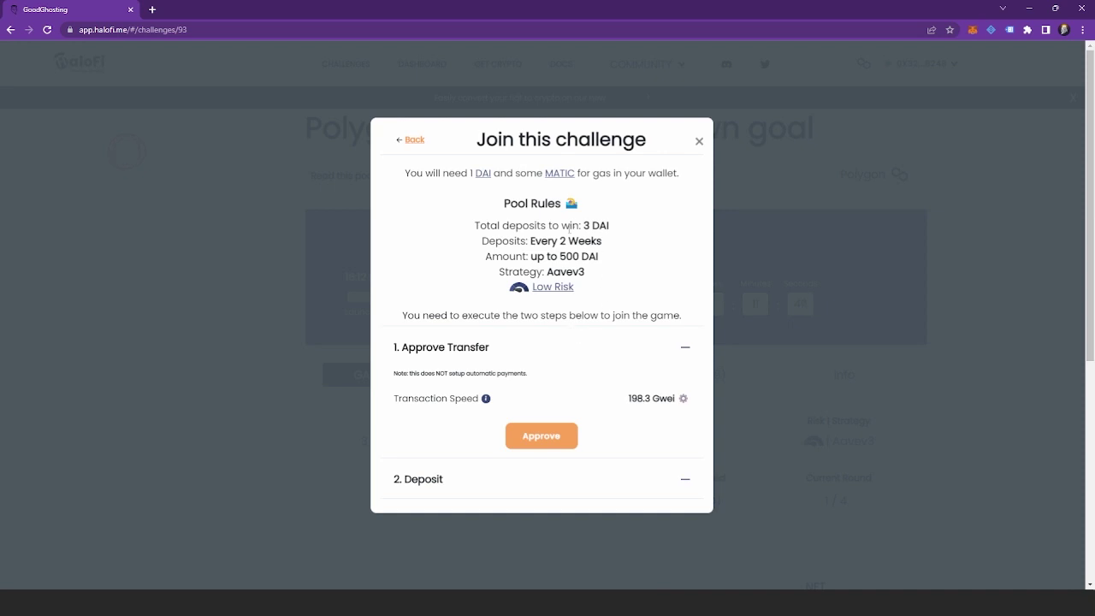
Approve the DAI transfer for the challenge and confirm the access permission in MetaMask
left_click(548, 441)
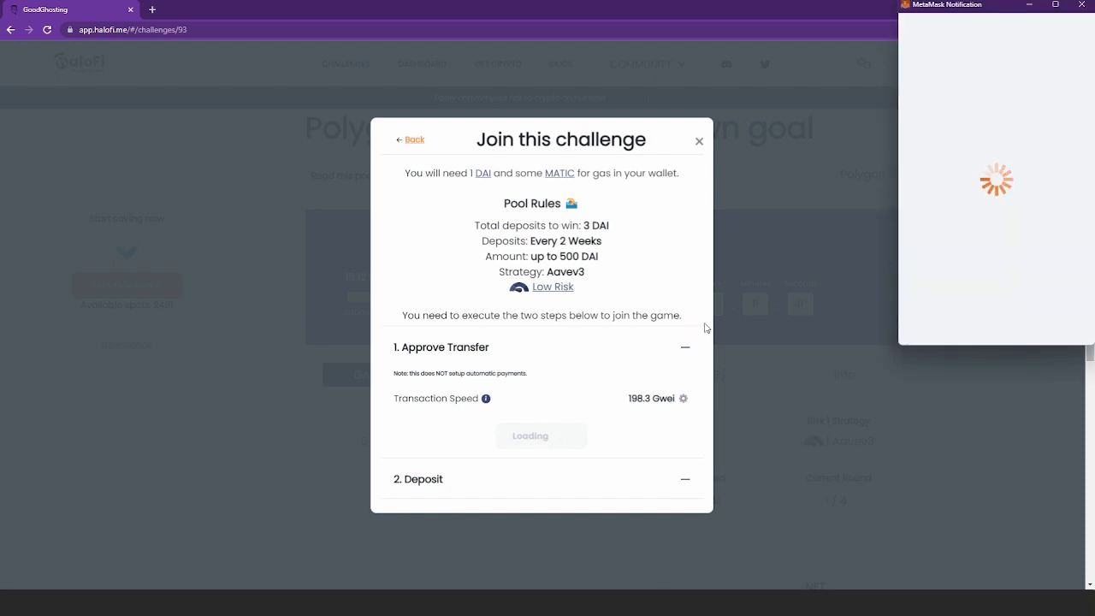
scroll(1026, 202, "down", 3)
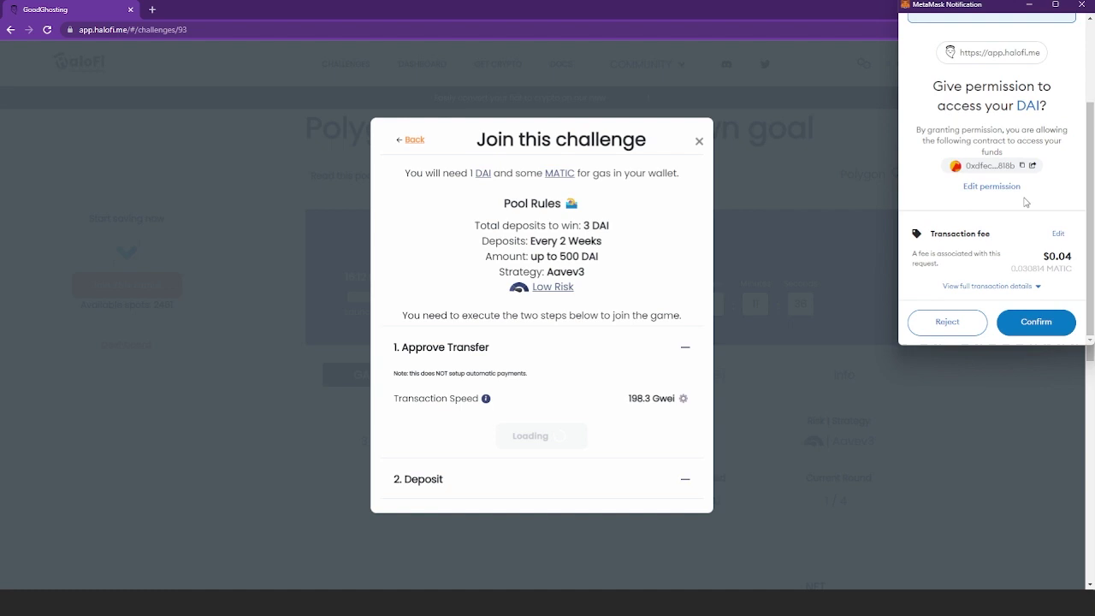
left_click(1038, 327)
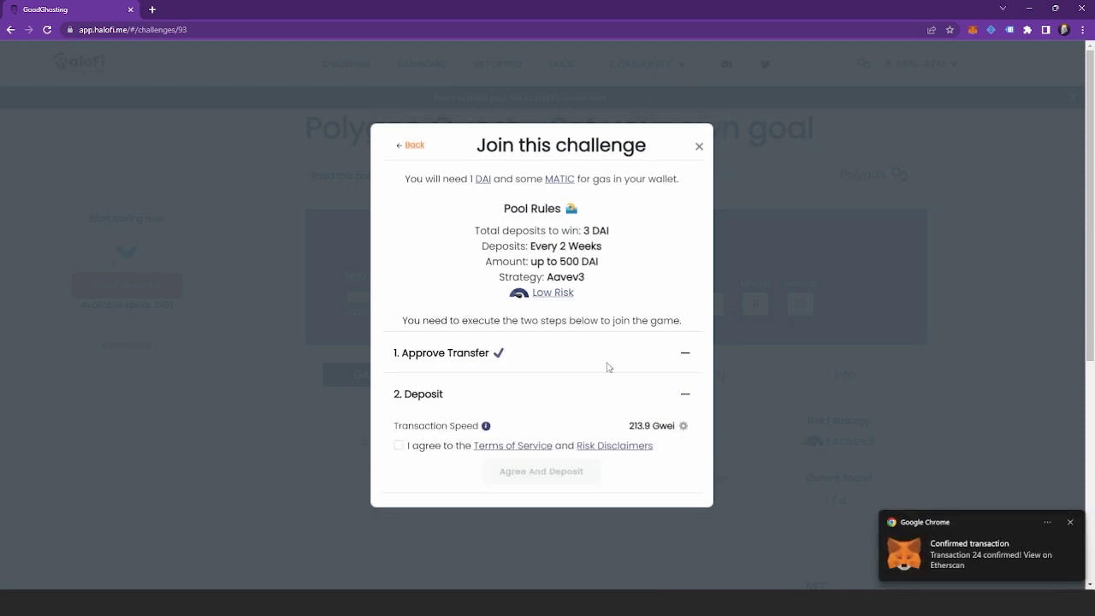
Agree to the Terms of Service and Risk Disclaimers, make the deposit, and confirm the join-game transaction in MetaMask
left_click(398, 446)
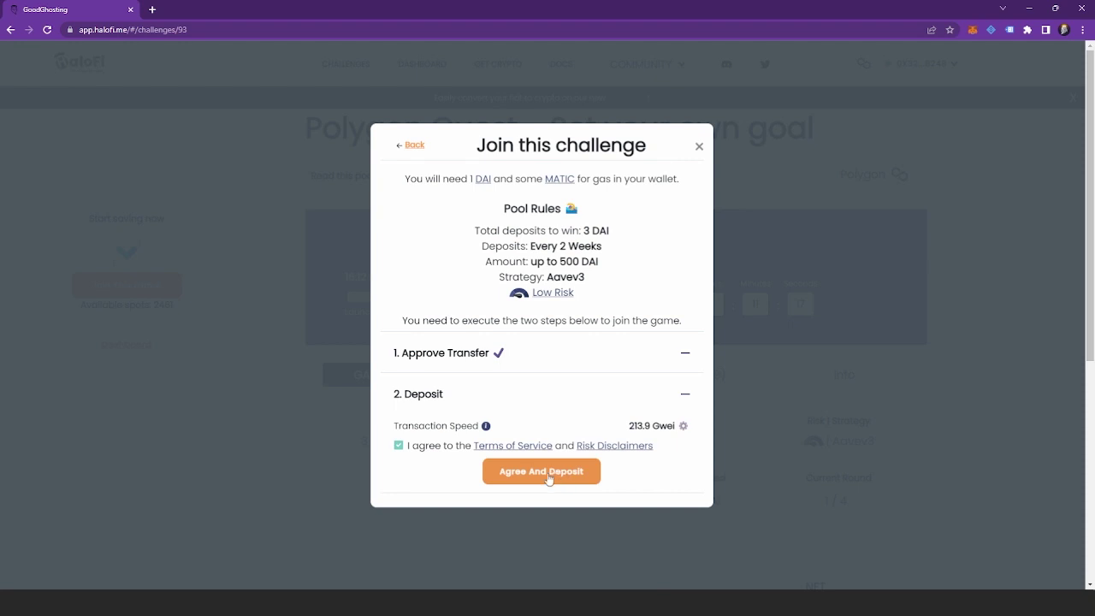
left_click(548, 475)
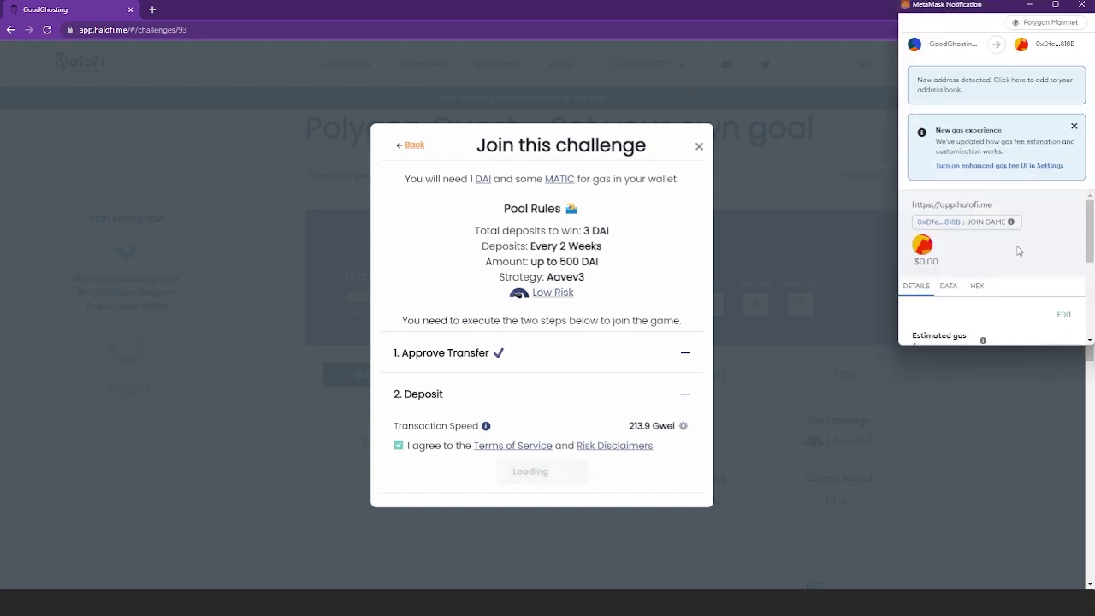
scroll(1045, 251, "down", 3)
left_click(1042, 322)
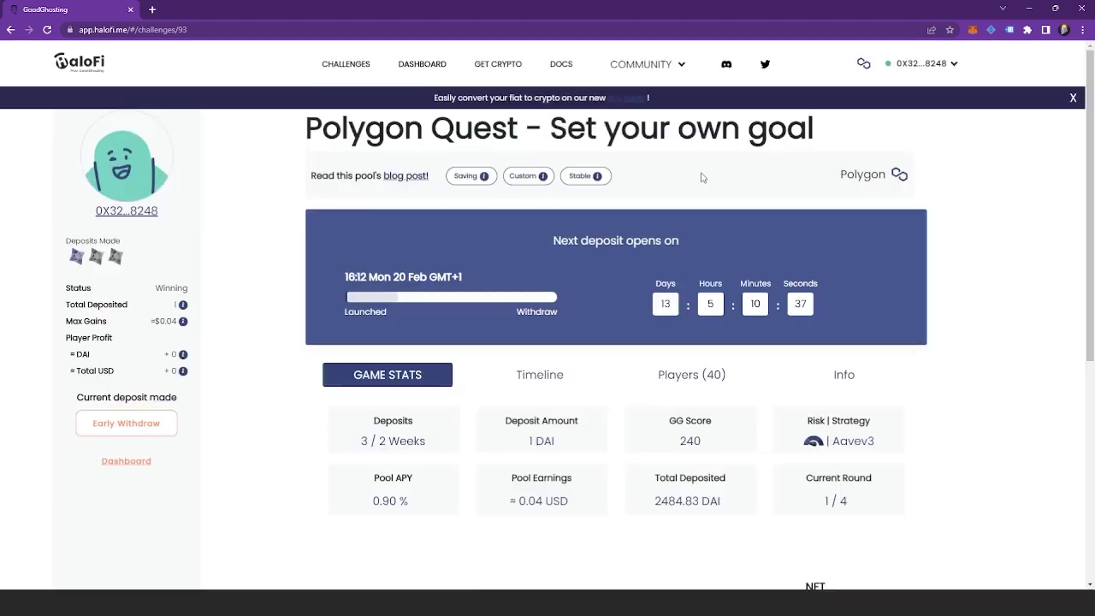
left_click(700, 172)
left_click_drag(542, 242, 693, 240)
left_click(691, 242)
Open the dashboard and review the claimable winnings, withdrawable deposits and active challenges
left_click(422, 65)
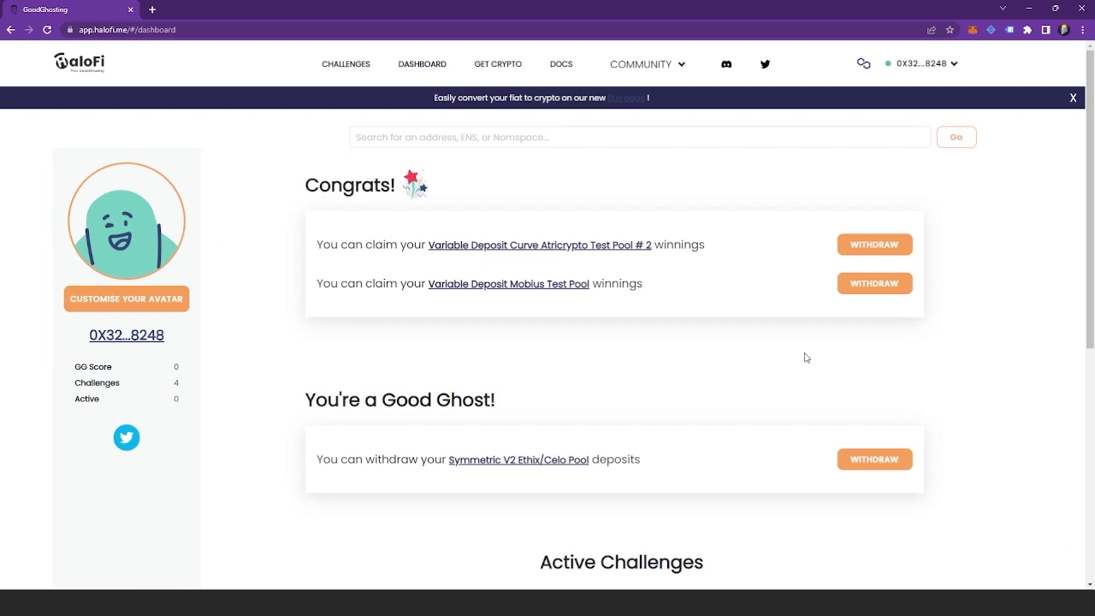
scroll(526, 305, "down", 3)
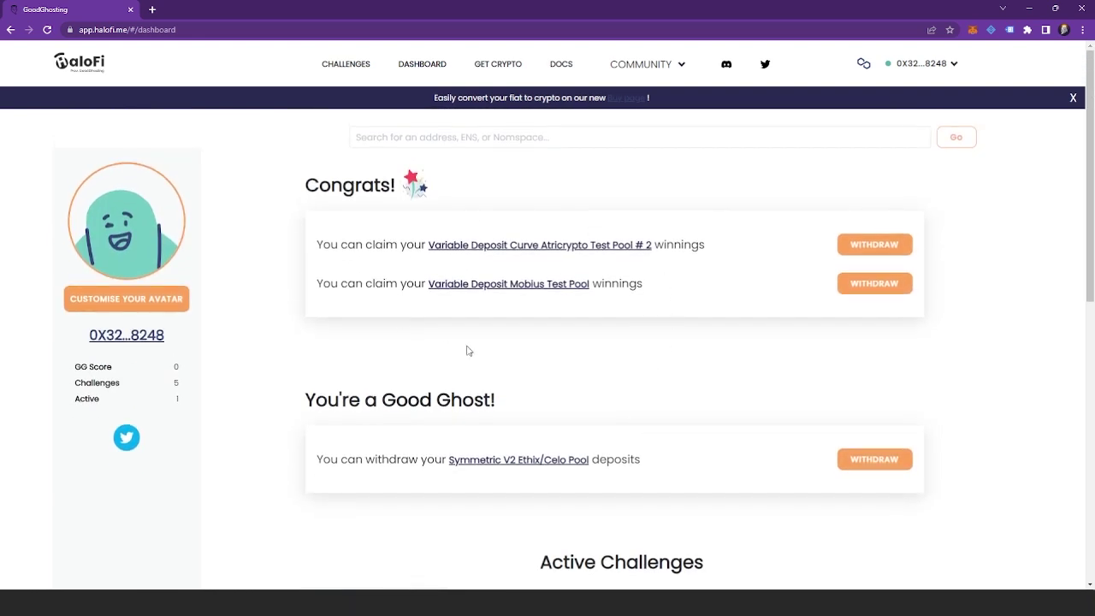
scroll(469, 350, "down", 2)
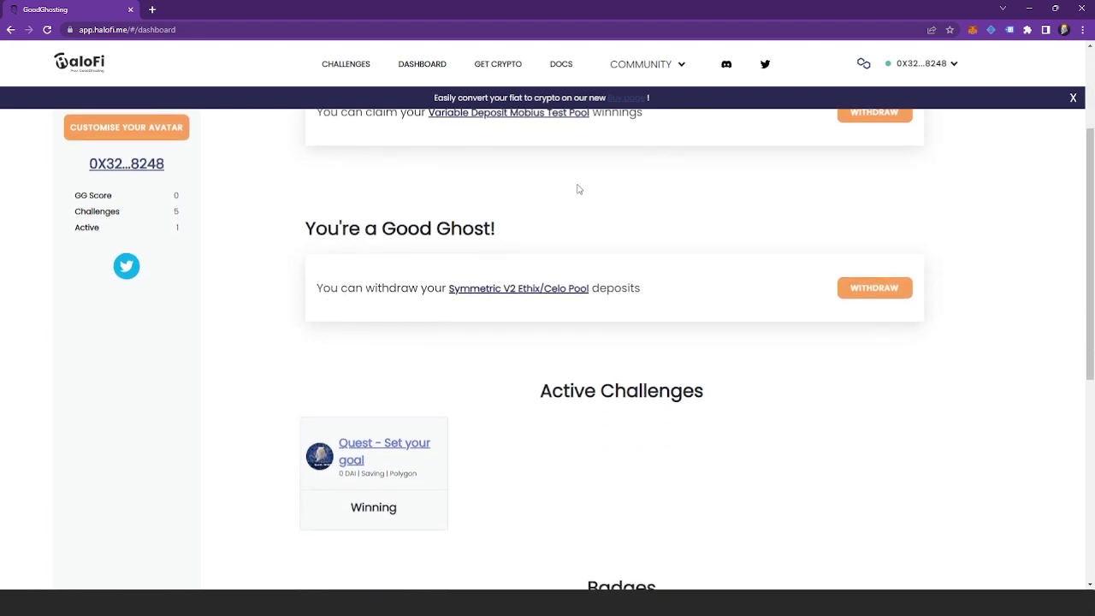
scroll(577, 188, "down", 1)
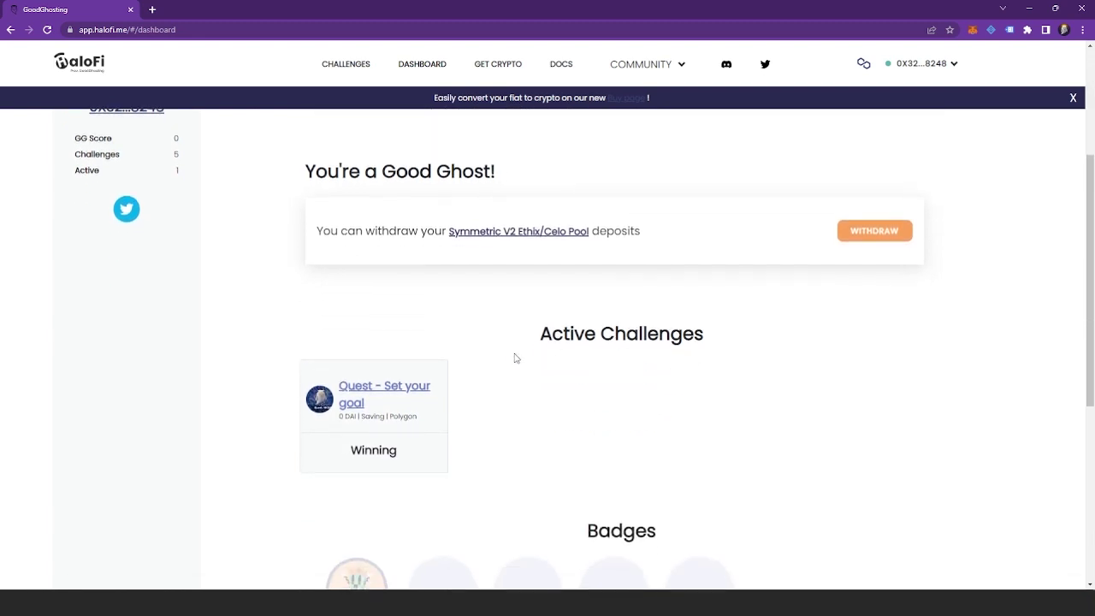
scroll(514, 357, "down", 2)
scroll(565, 361, "up", 5)
scroll(572, 358, "down", 2)
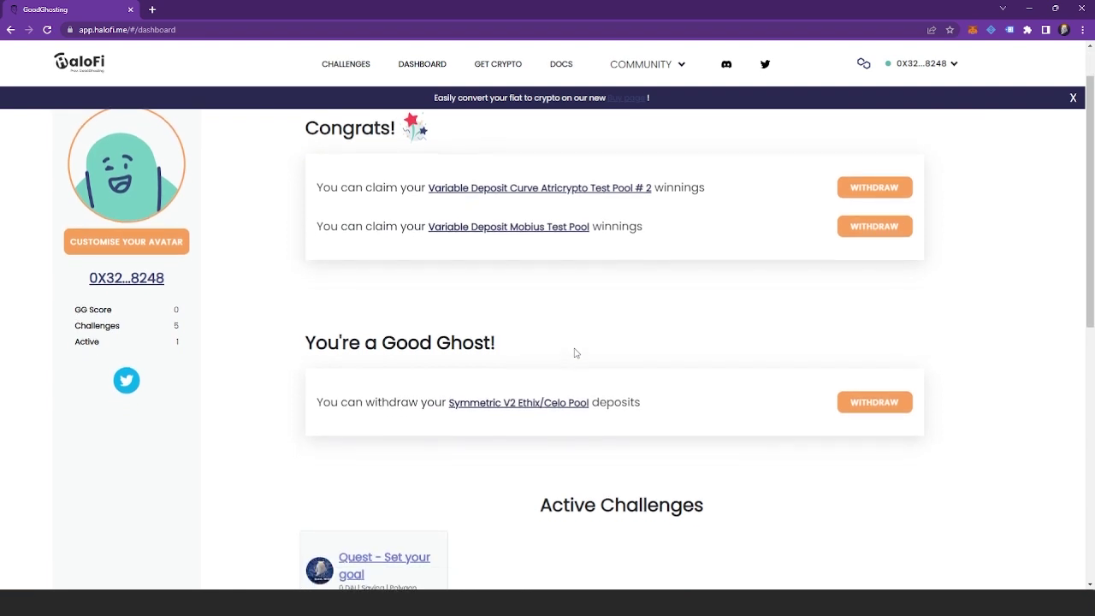
scroll(603, 287, "up", 2)
scroll(614, 297, "down", 4)
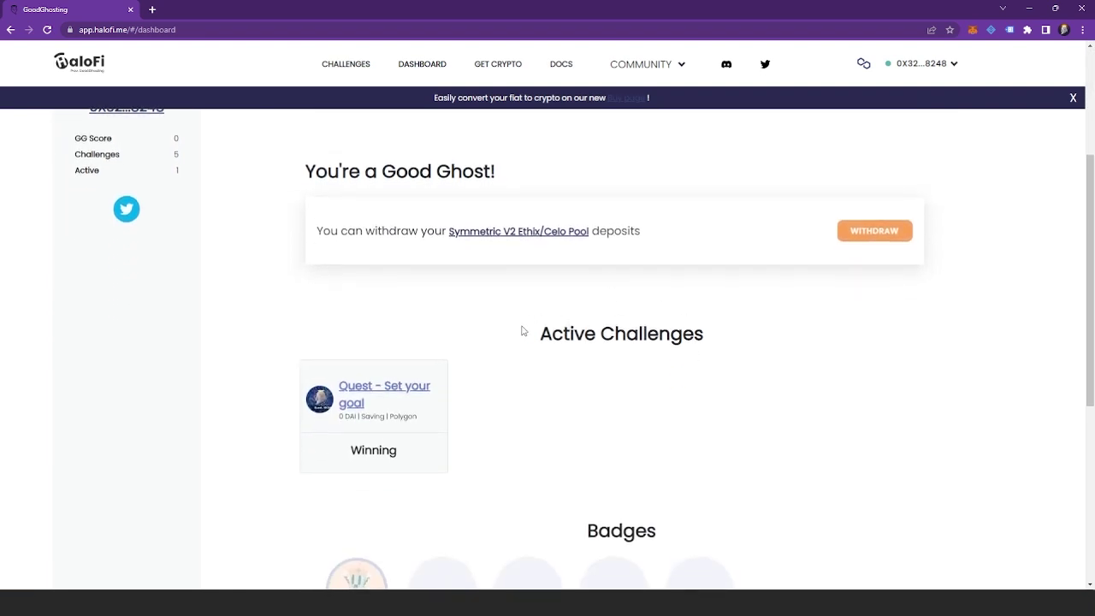
scroll(552, 310, "down", 1)
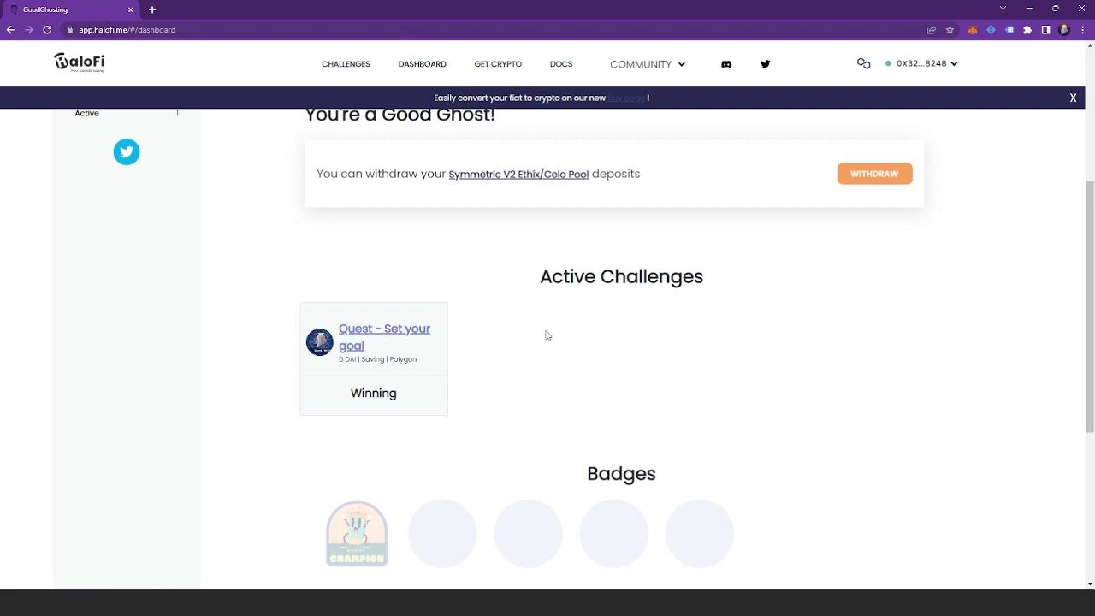
Examine the dashboard's withdrawal options for finished pools, the earned badges and the past challenges
scroll(552, 352, "up", 3)
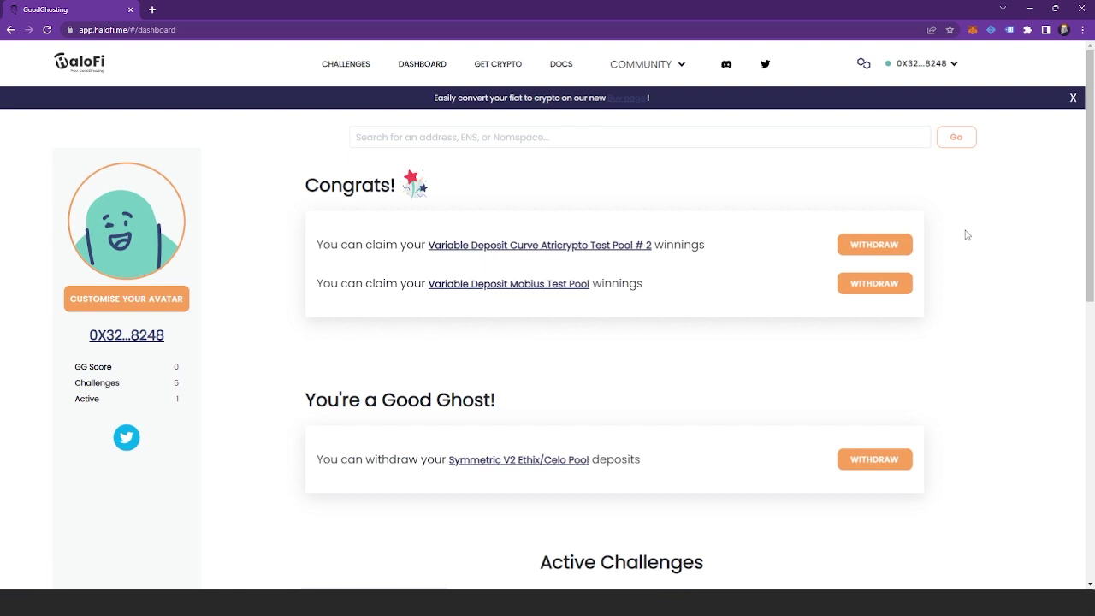
scroll(824, 240, "down", 2)
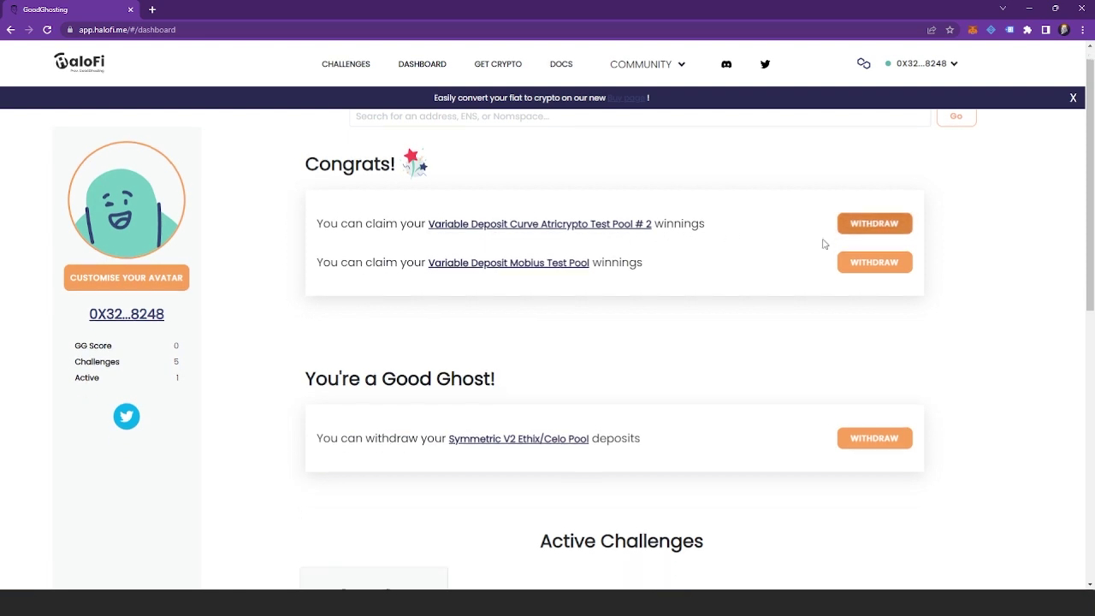
scroll(902, 301, "down", 1)
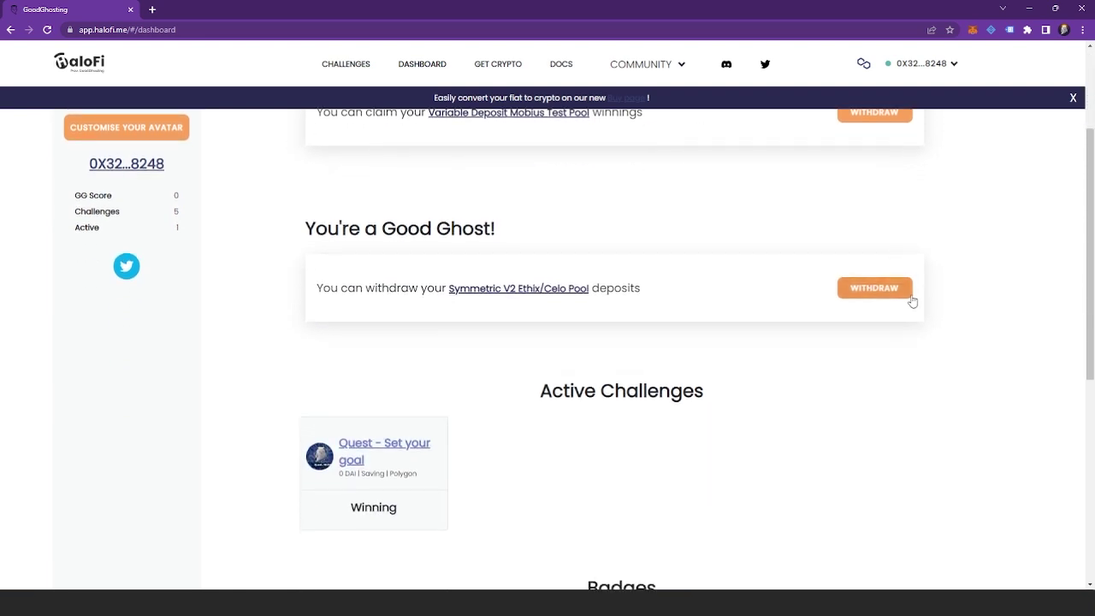
scroll(942, 290, "up", 1)
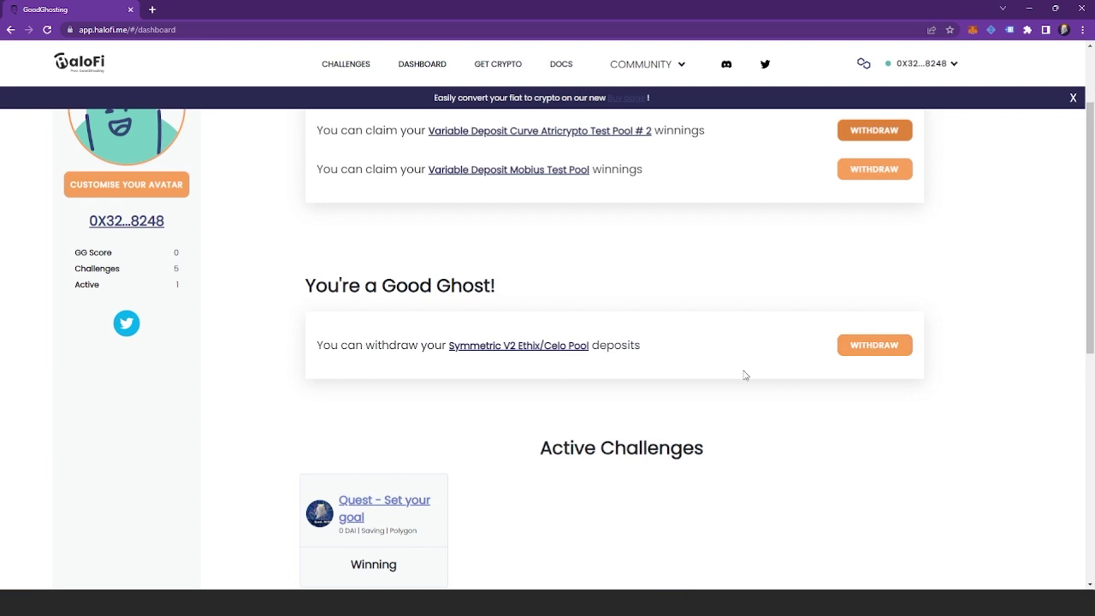
scroll(823, 347, "down", 1)
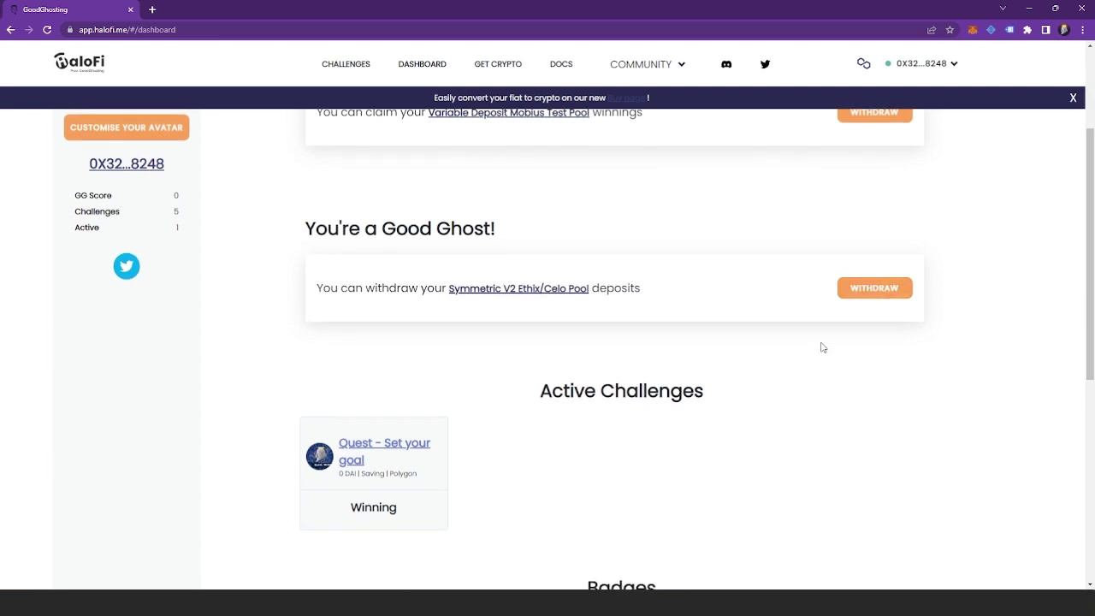
scroll(823, 347, "down", 1)
scroll(821, 347, "down", 4)
scroll(848, 330, "up", 2)
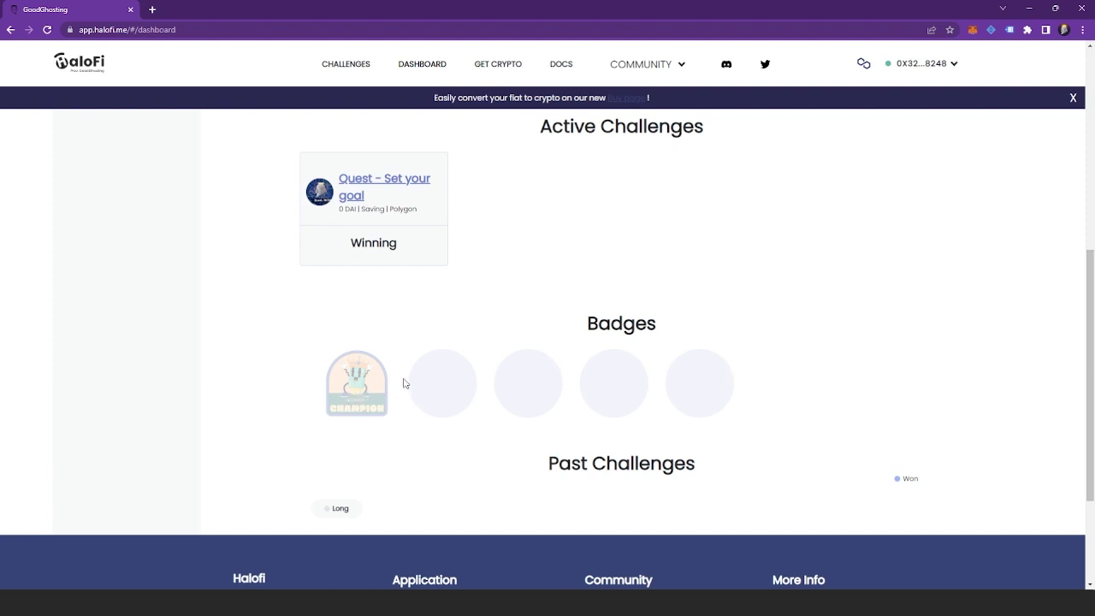
scroll(399, 369, "up", 5)
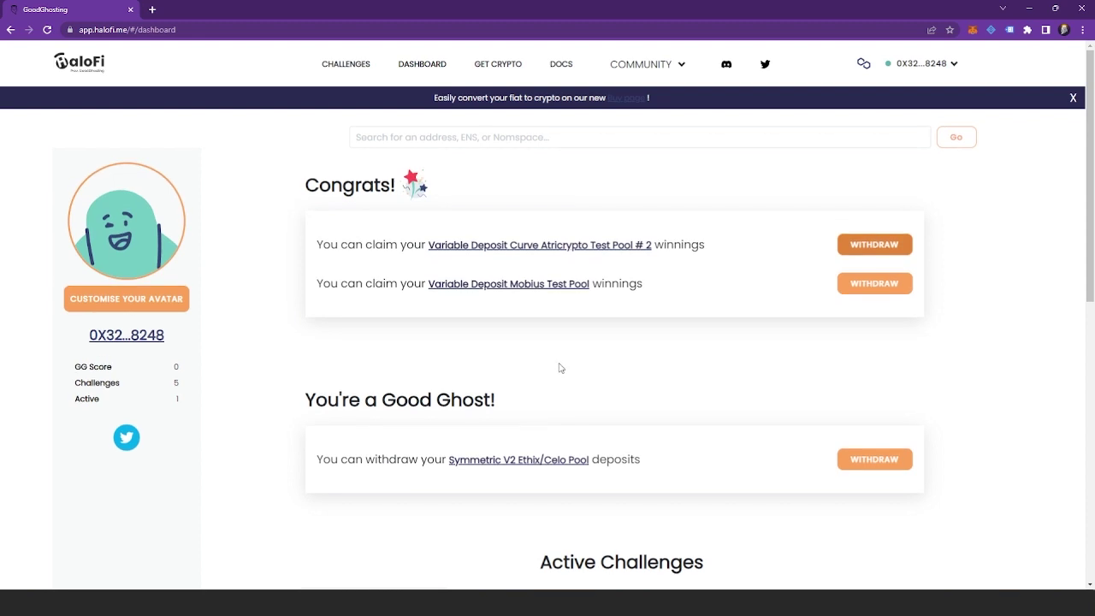